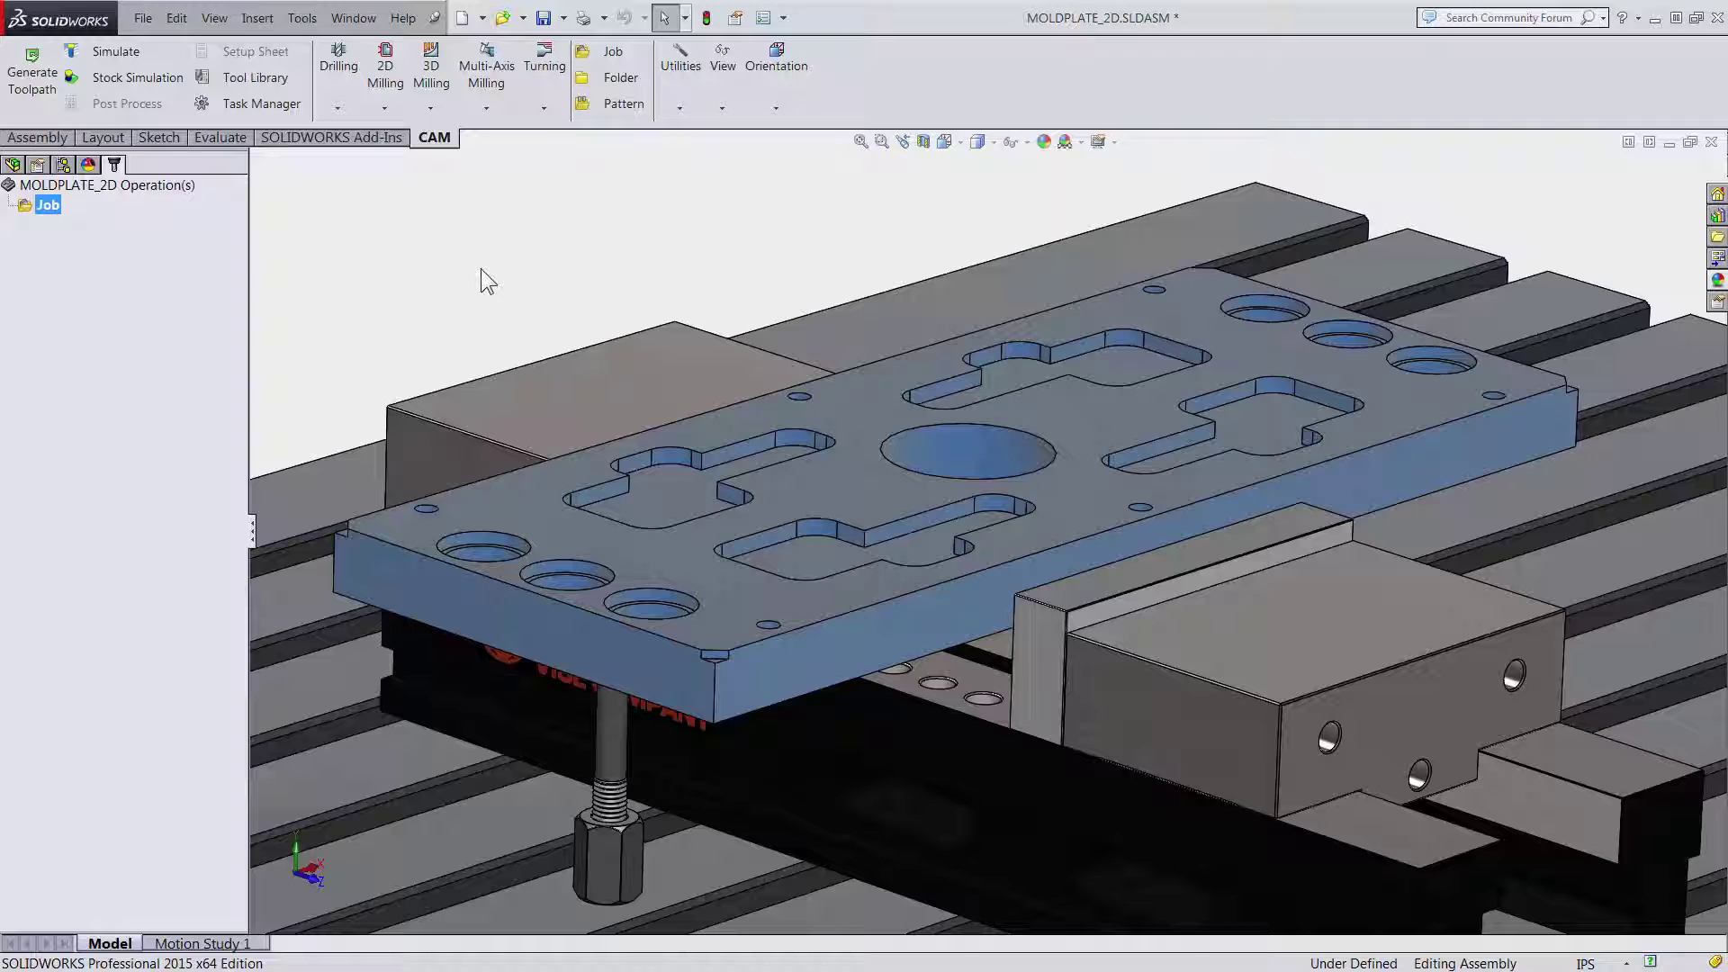
Start a new Face milling operation from the 2D Milling operations list.
left_click(385, 75)
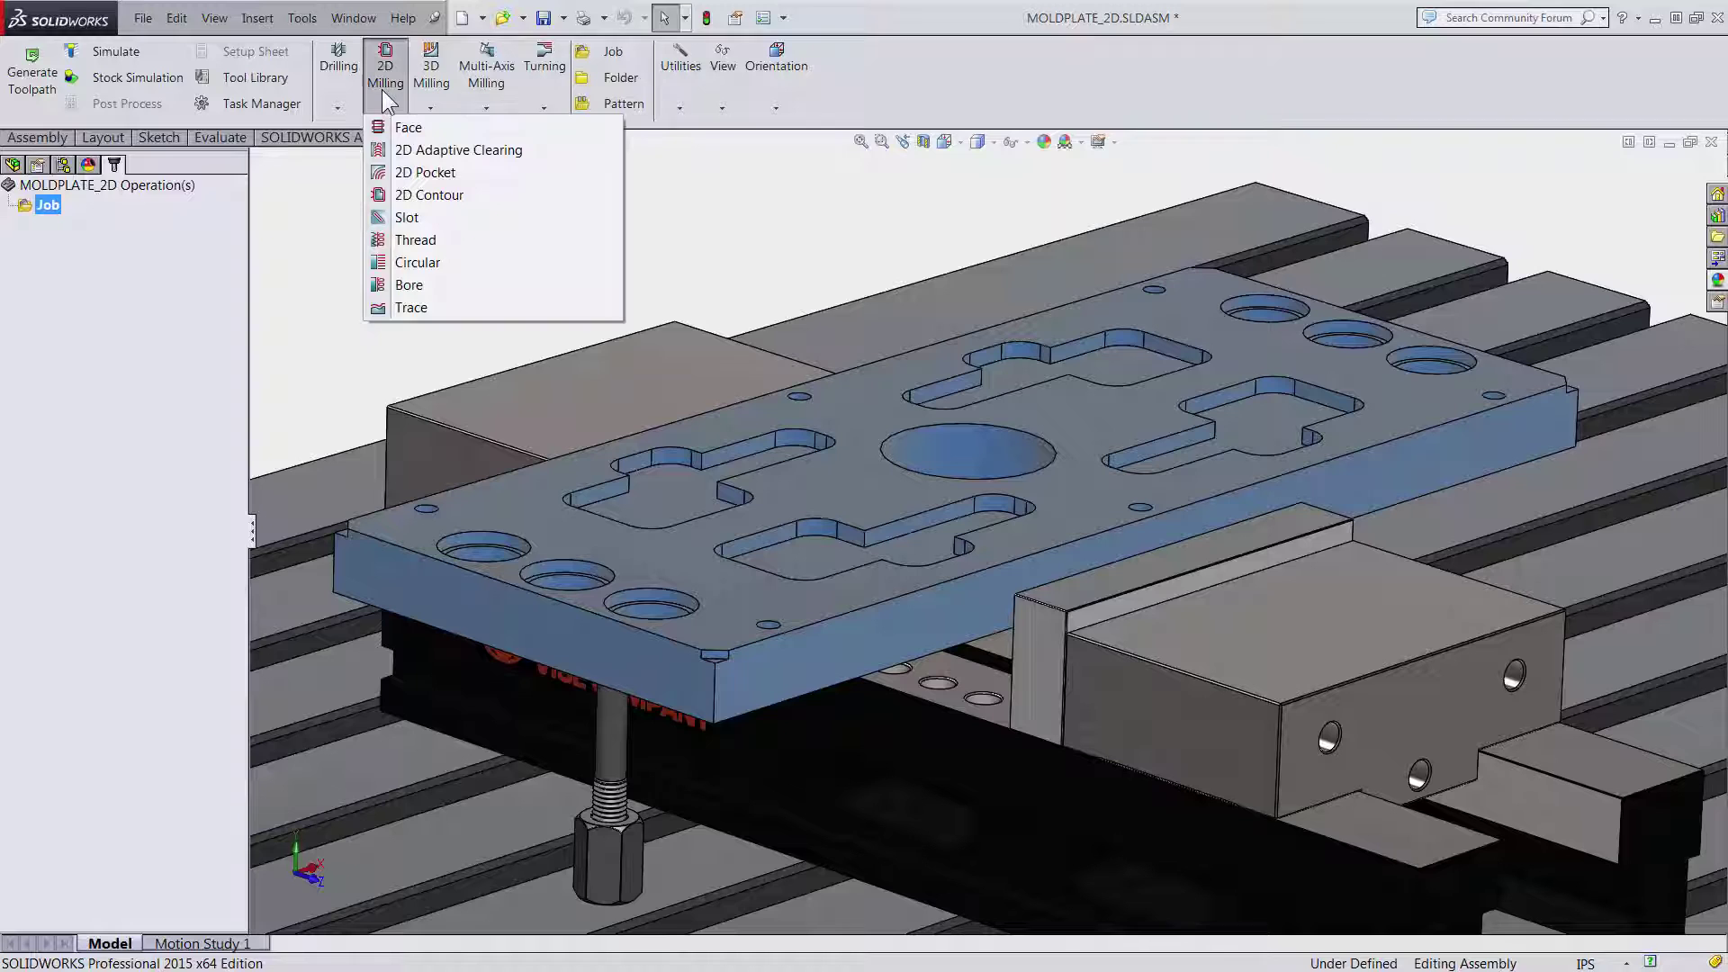
left_click(410, 135)
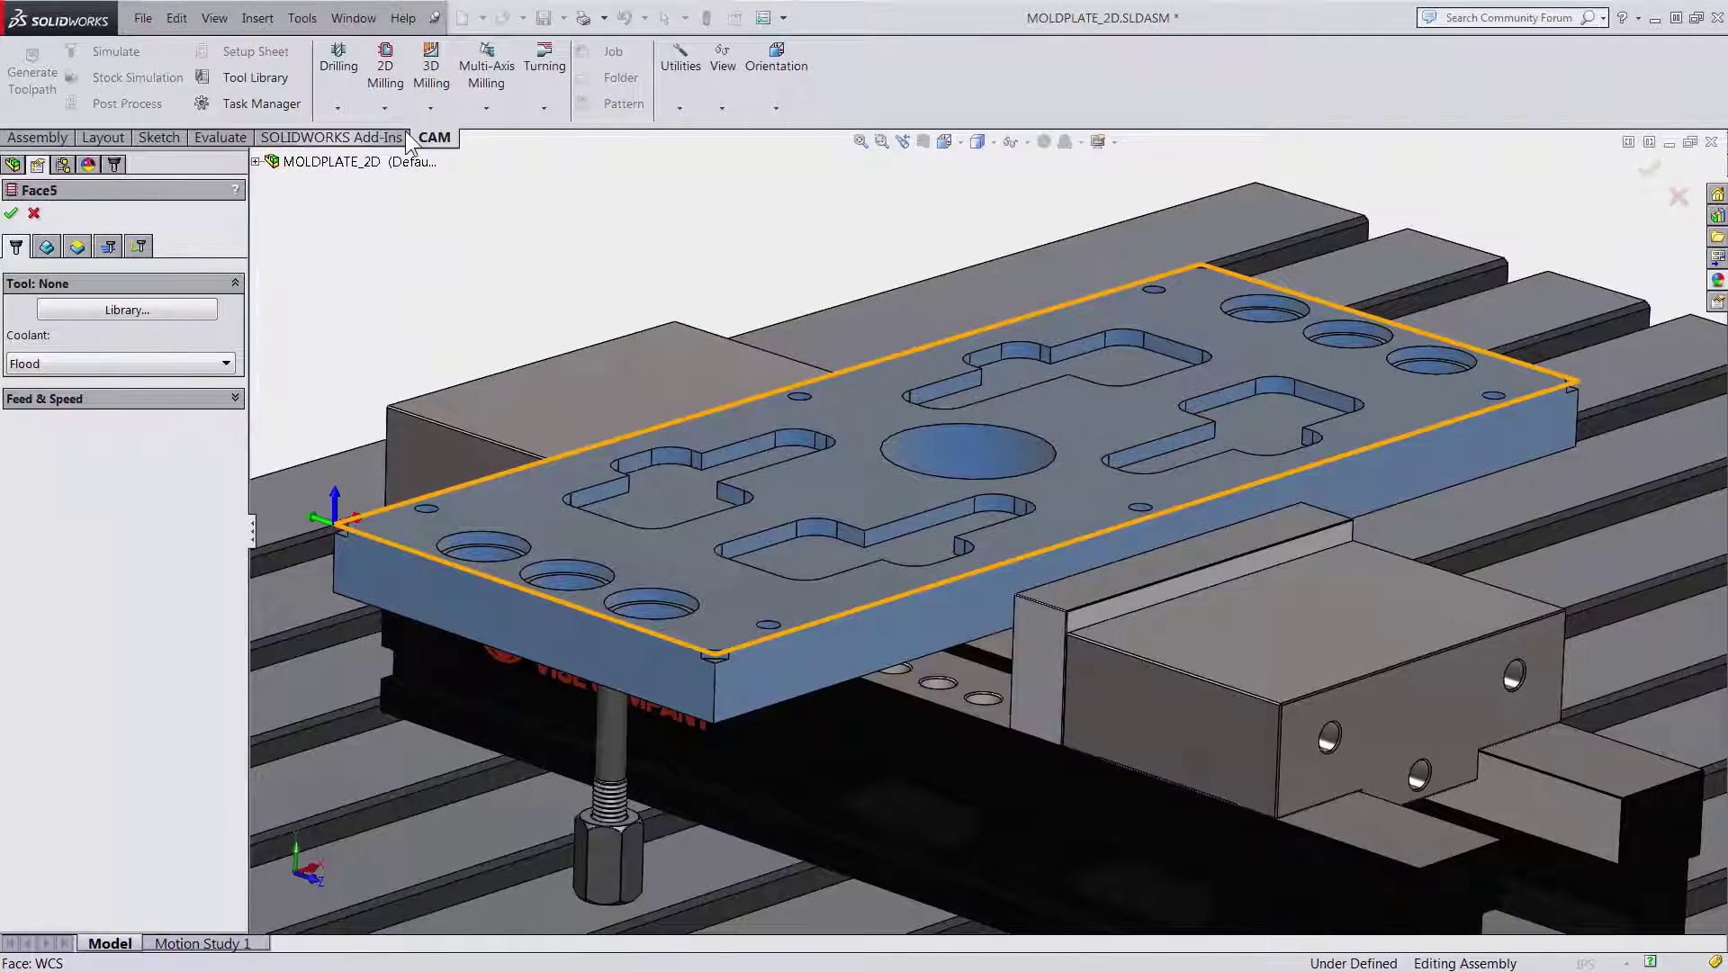
Pick tool #1, the Ø50mm face mill, from the Tutorial sample library.
left_click(178, 311)
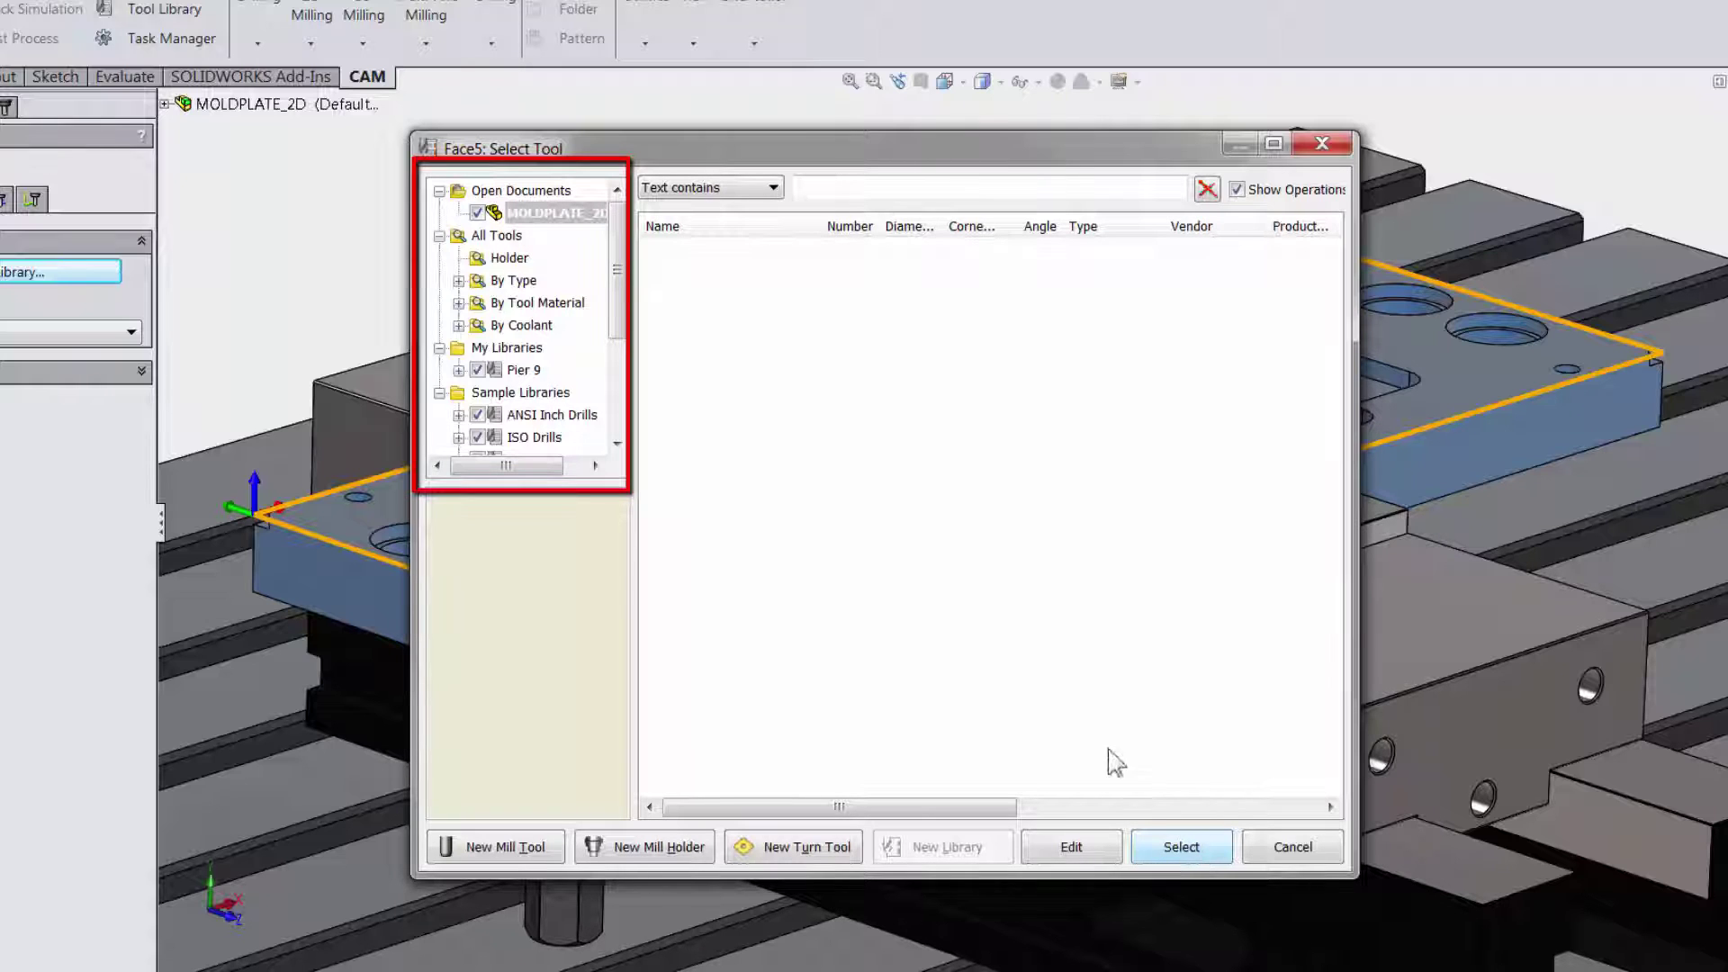
left_click_drag(624, 237, 625, 367)
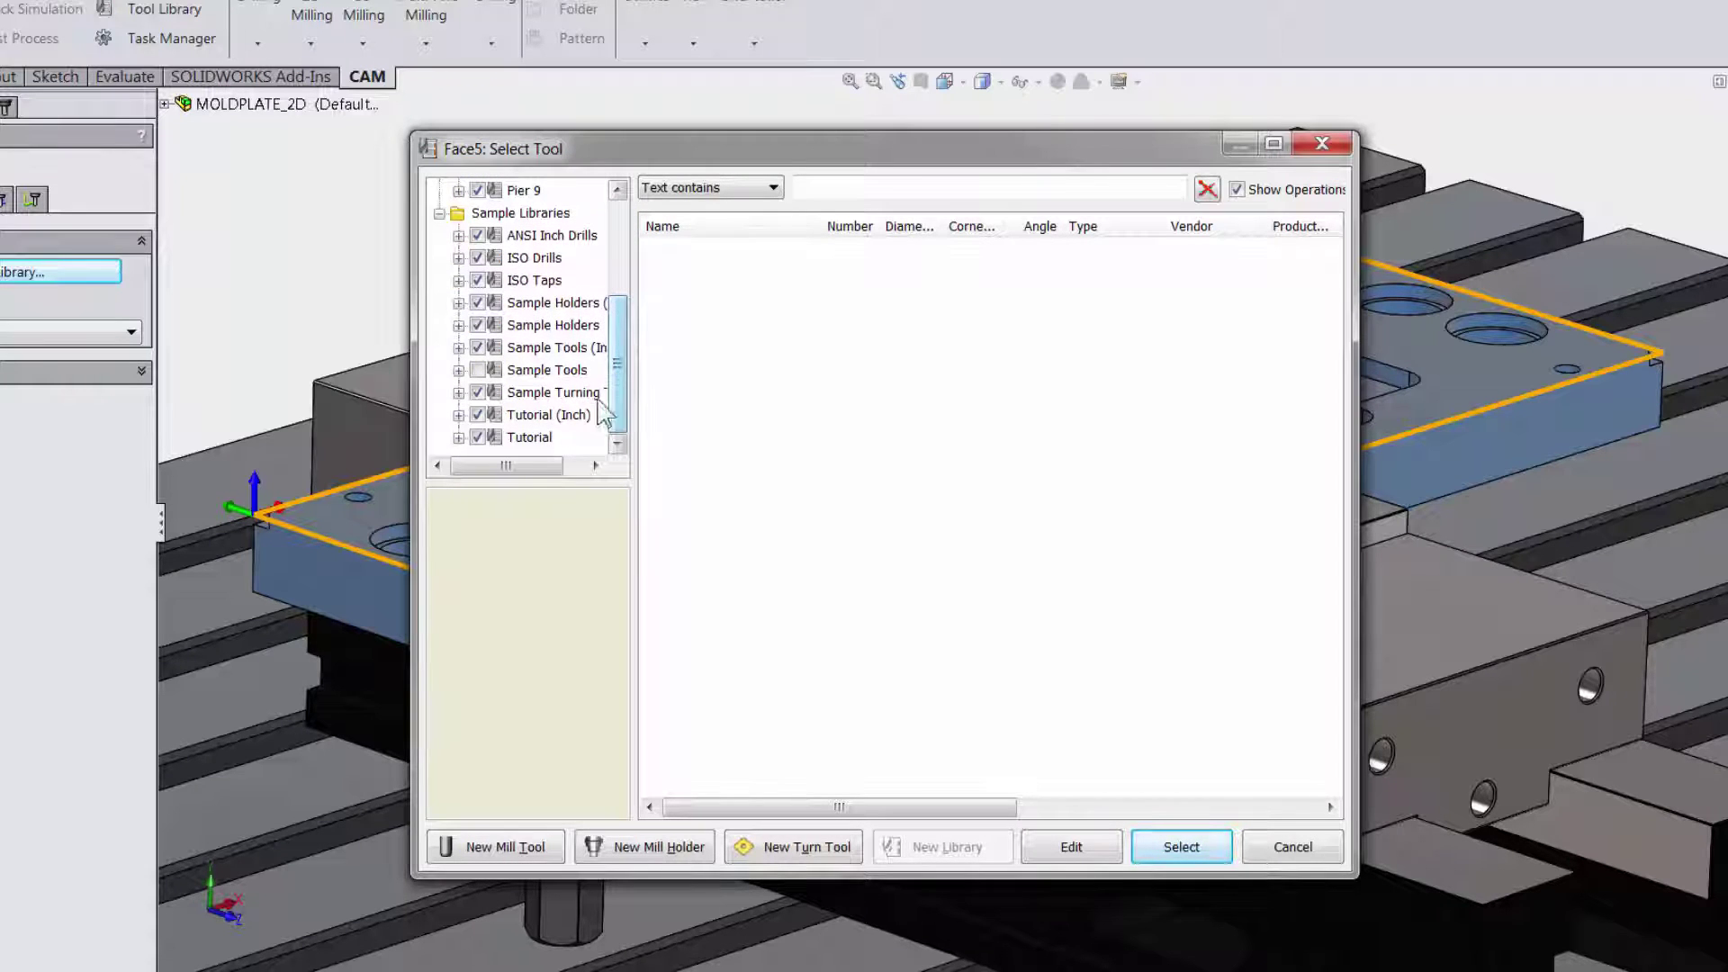
left_click(548, 437)
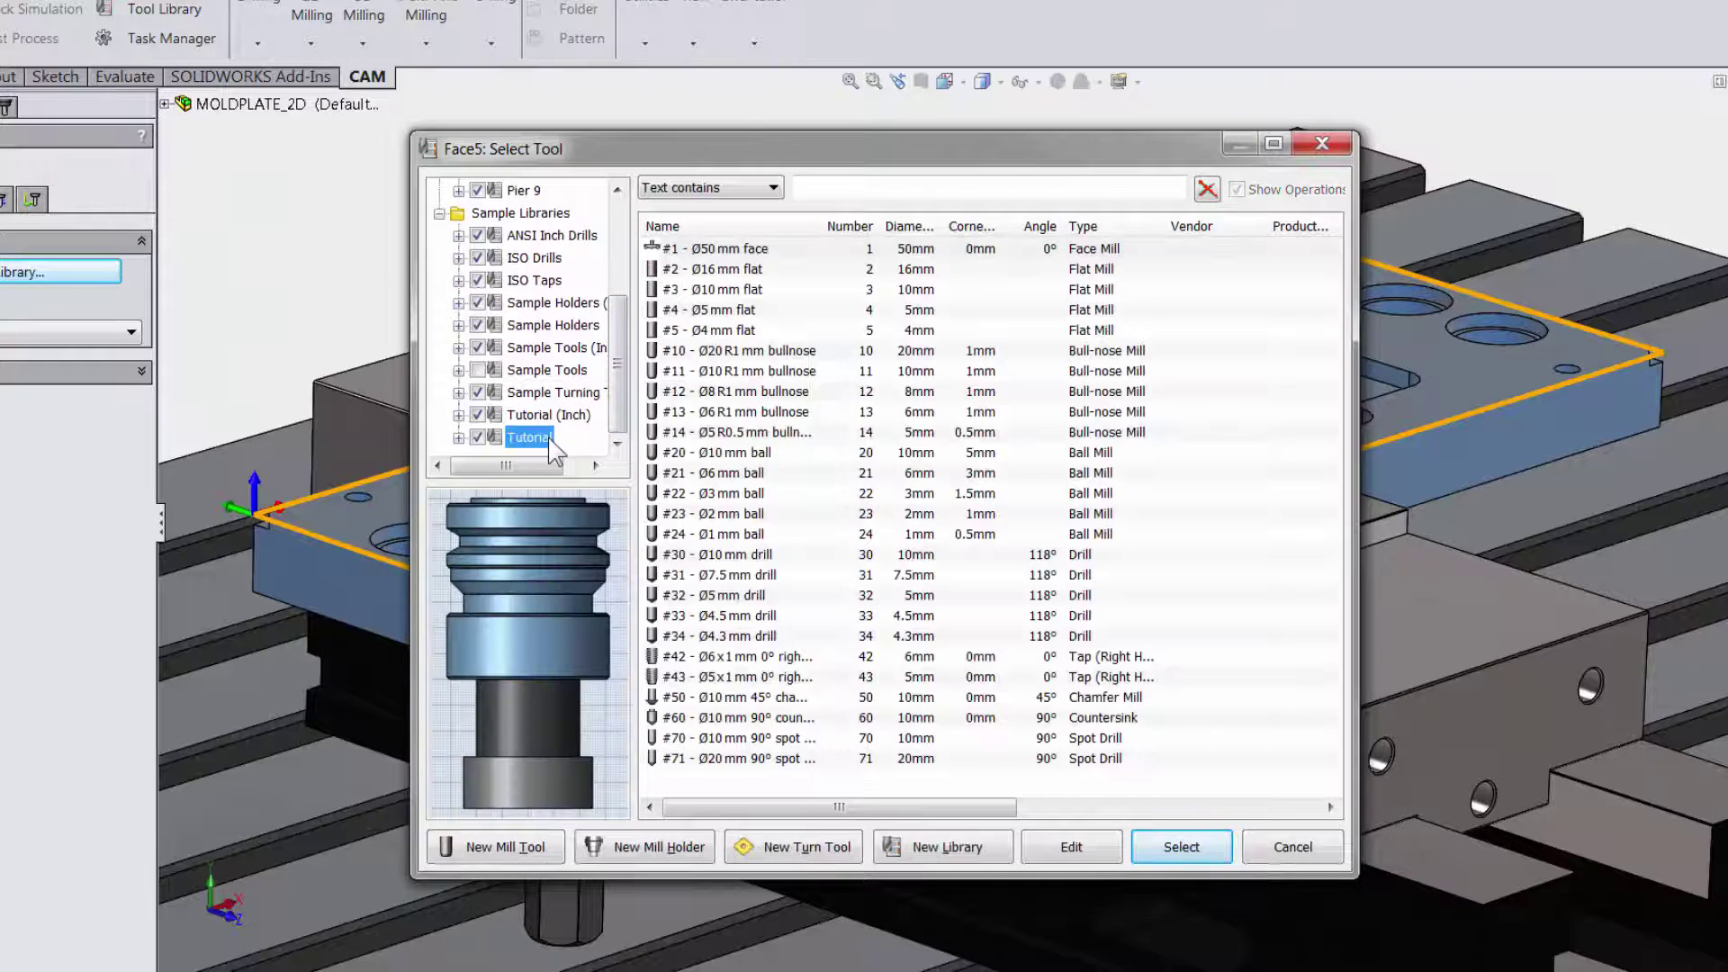
left_click(751, 255)
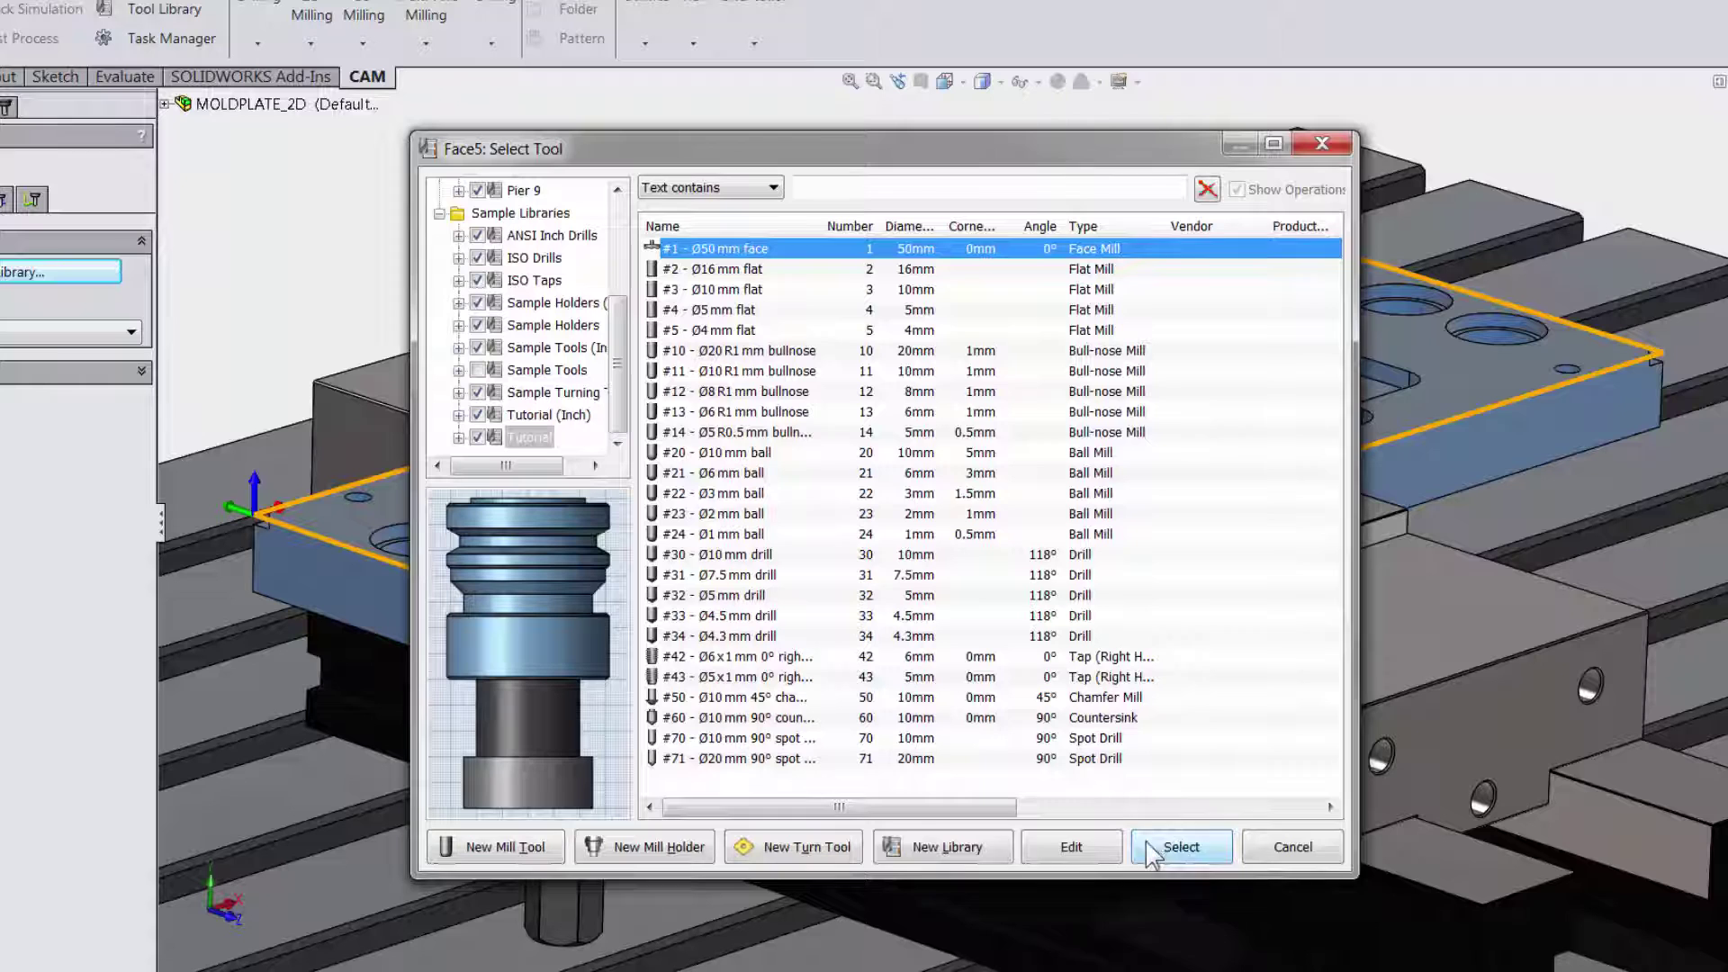
left_click(1091, 861)
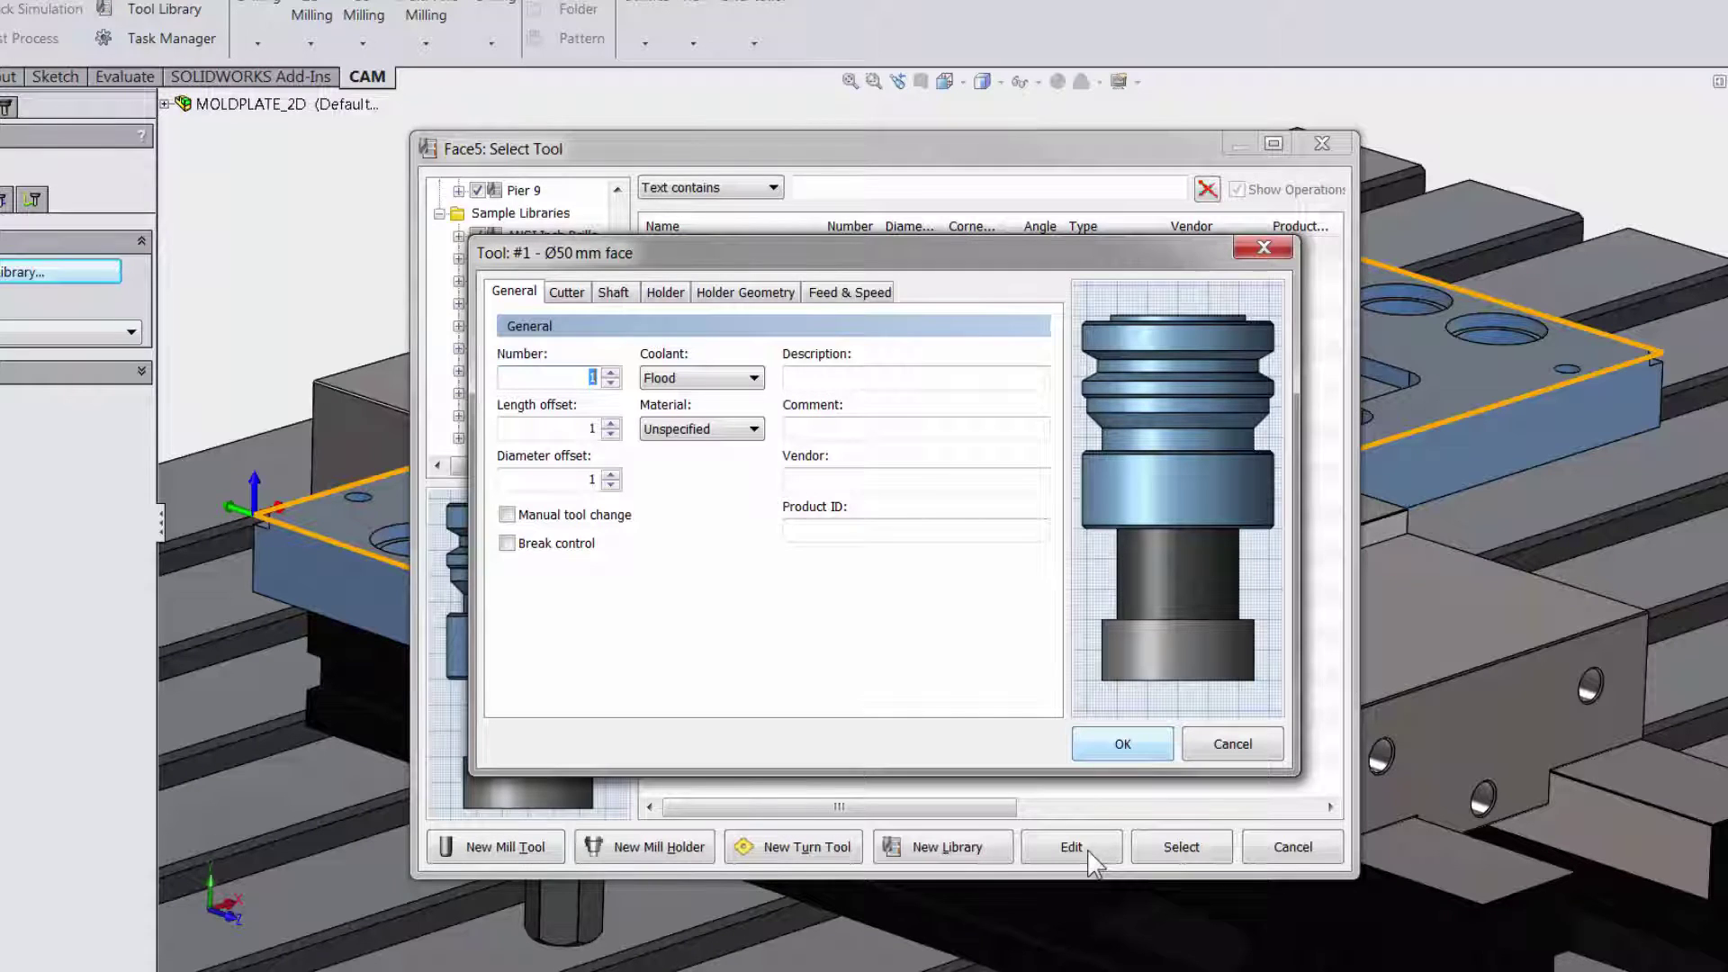
left_click(578, 297)
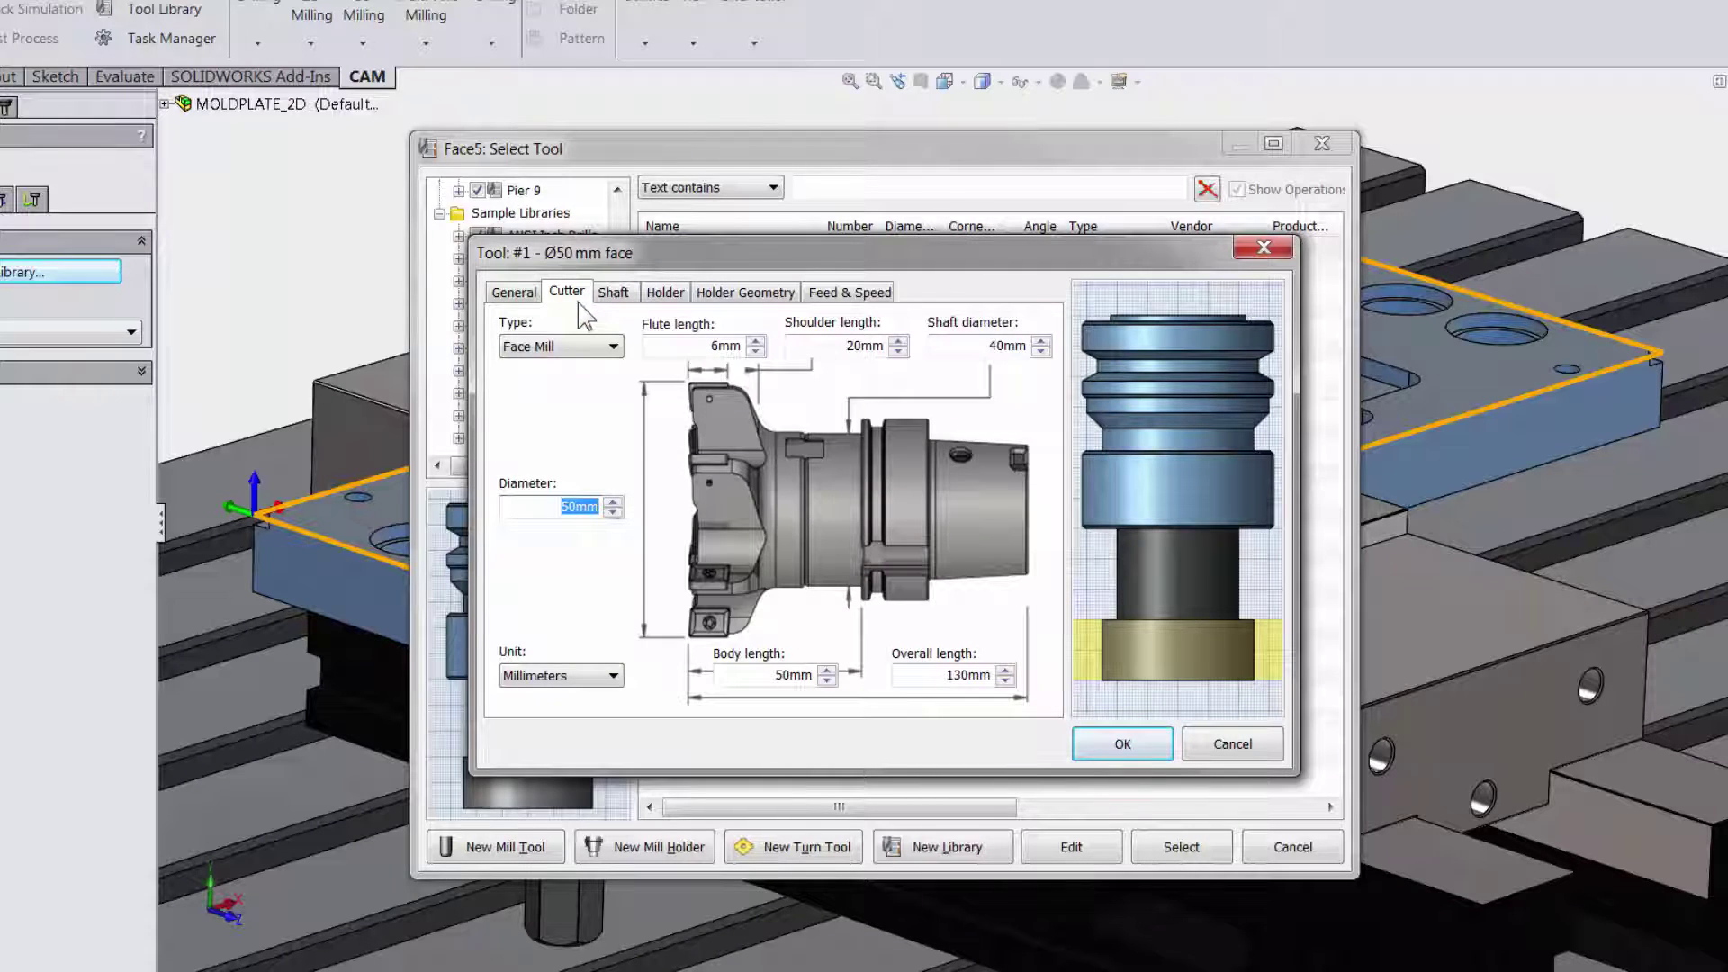
left_click(540, 502)
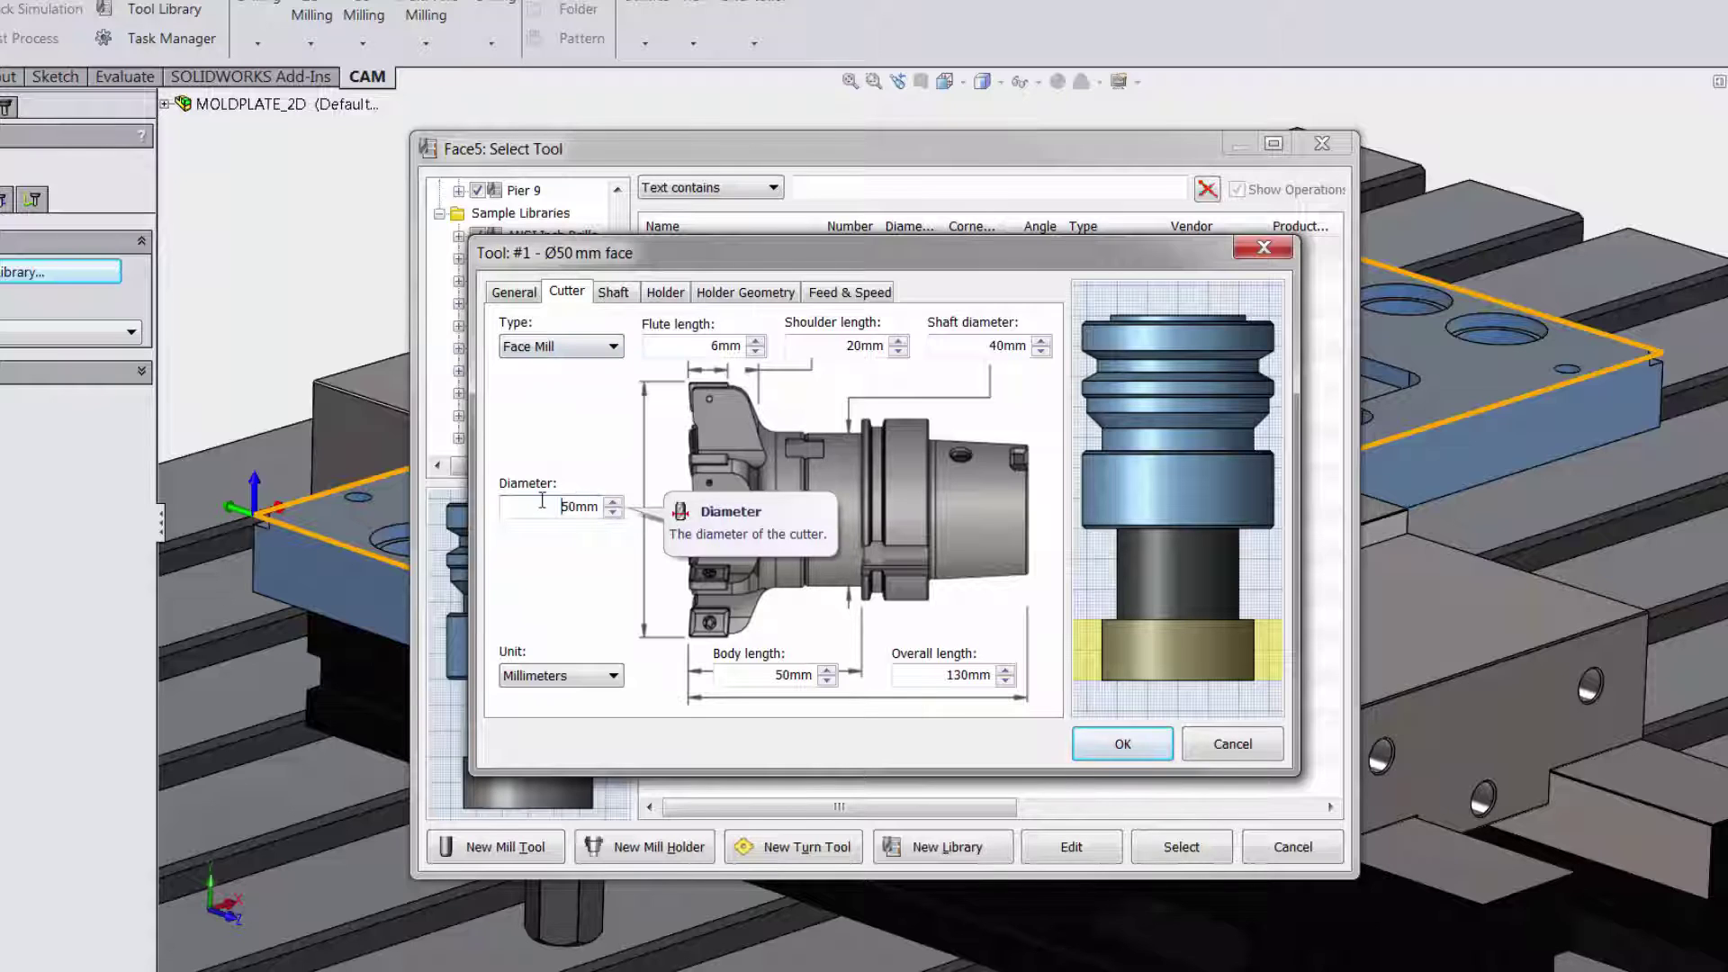
left_click_drag(540, 502, 604, 505)
left_click(1122, 743)
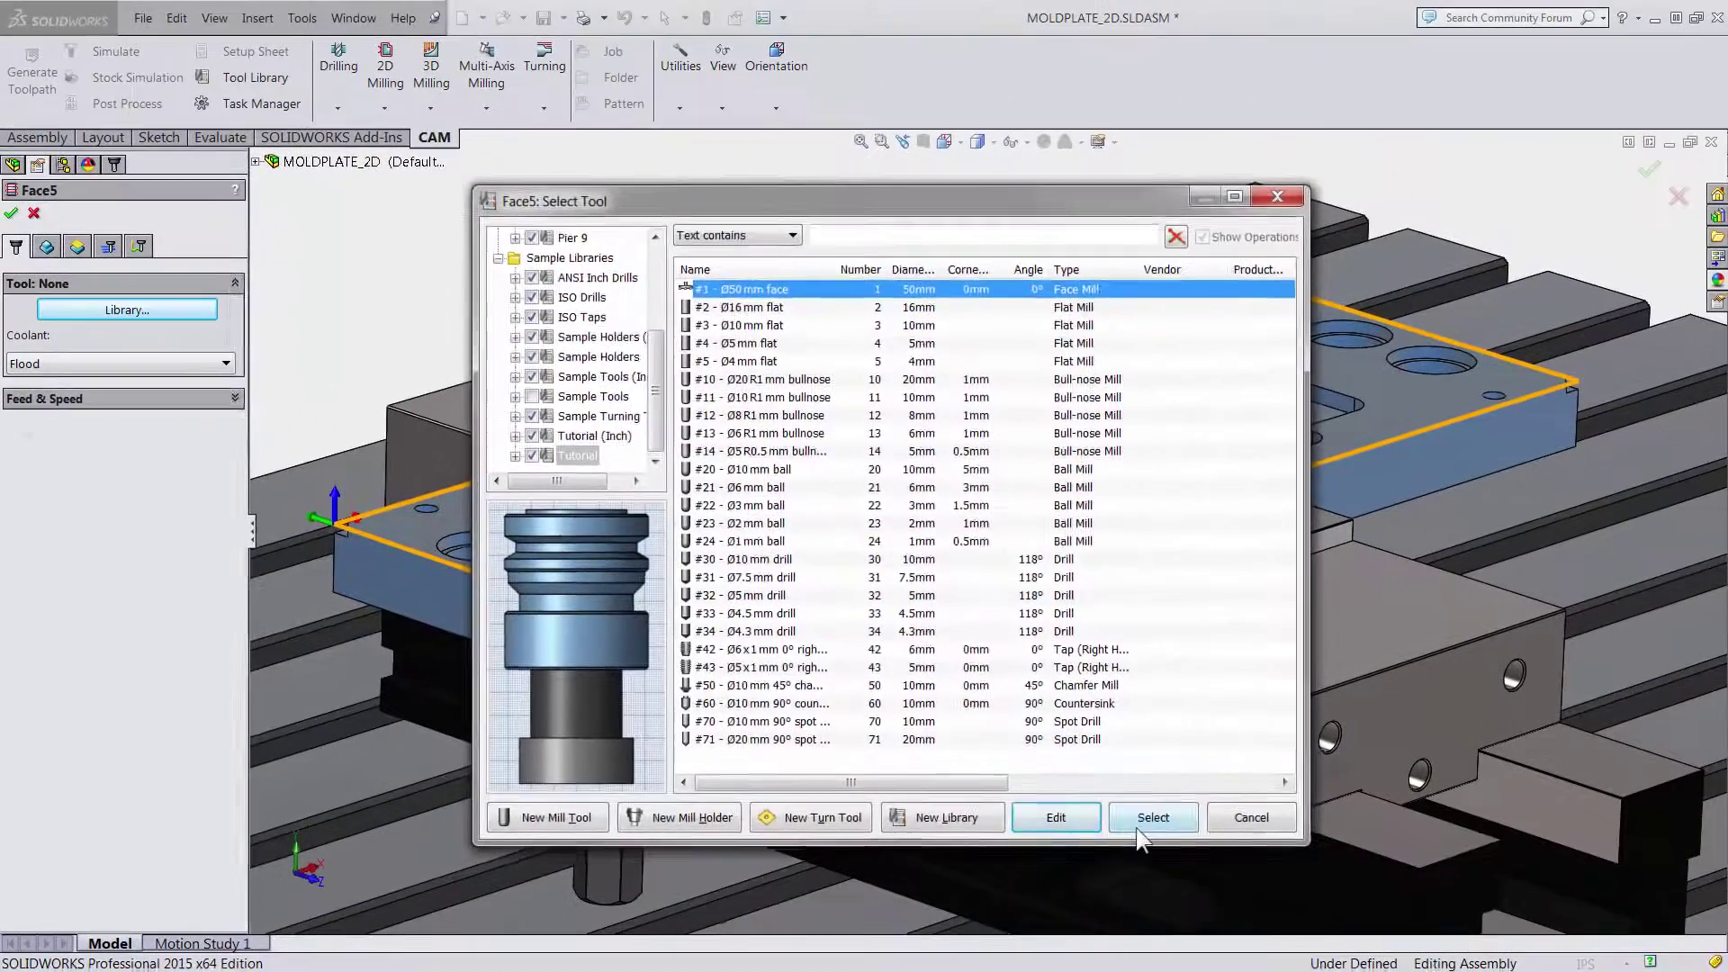
Assign the Ø50mm face mill to Face5 and bring up its Geometry settings.
left_click(1253, 816)
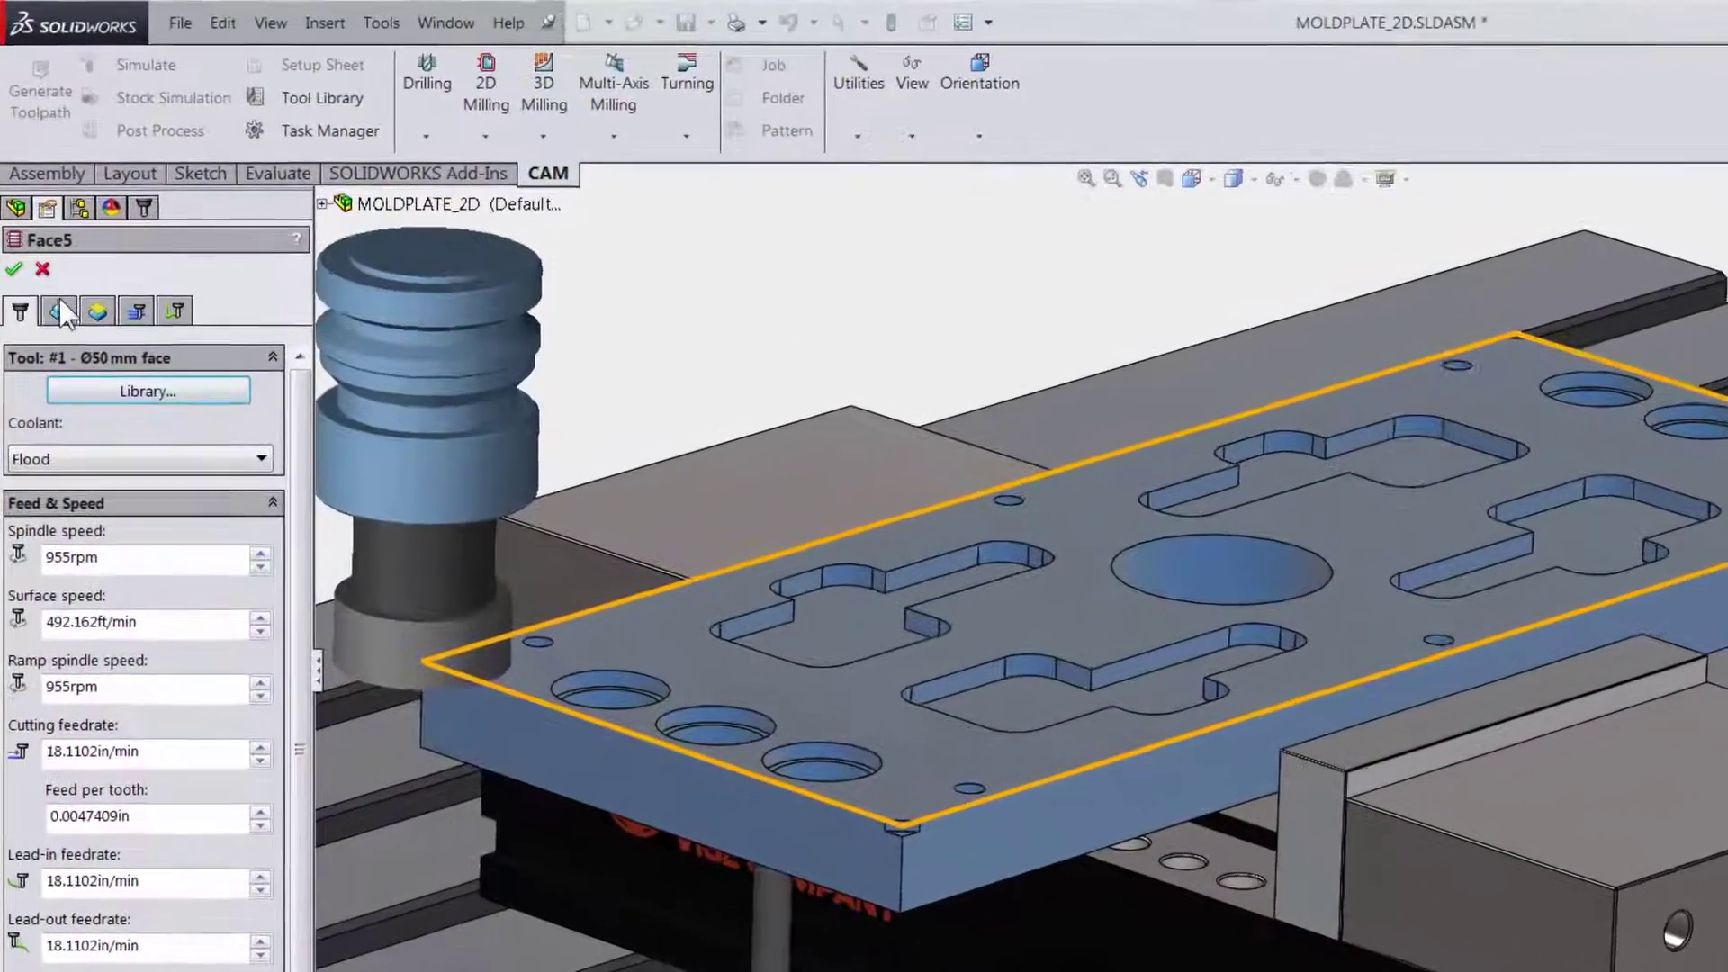
left_click(61, 317)
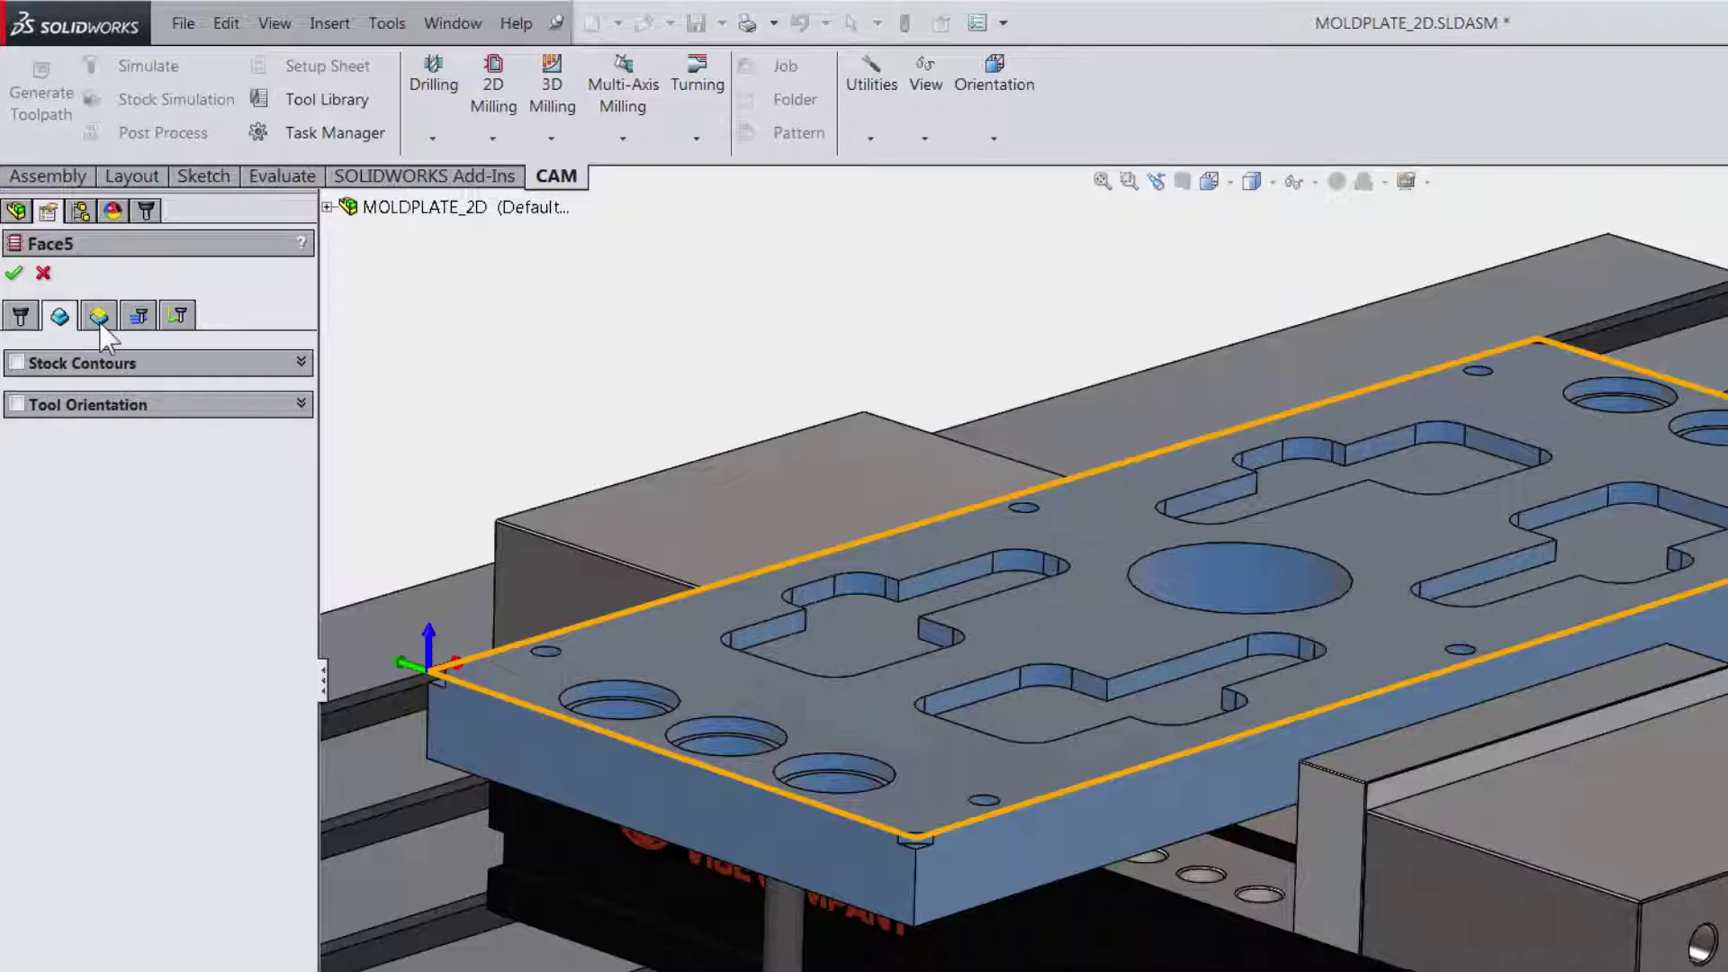
Check Face5's heights (clearance 0.4 in, retract 0.2 in), then view its pass settings.
left_click(98, 318)
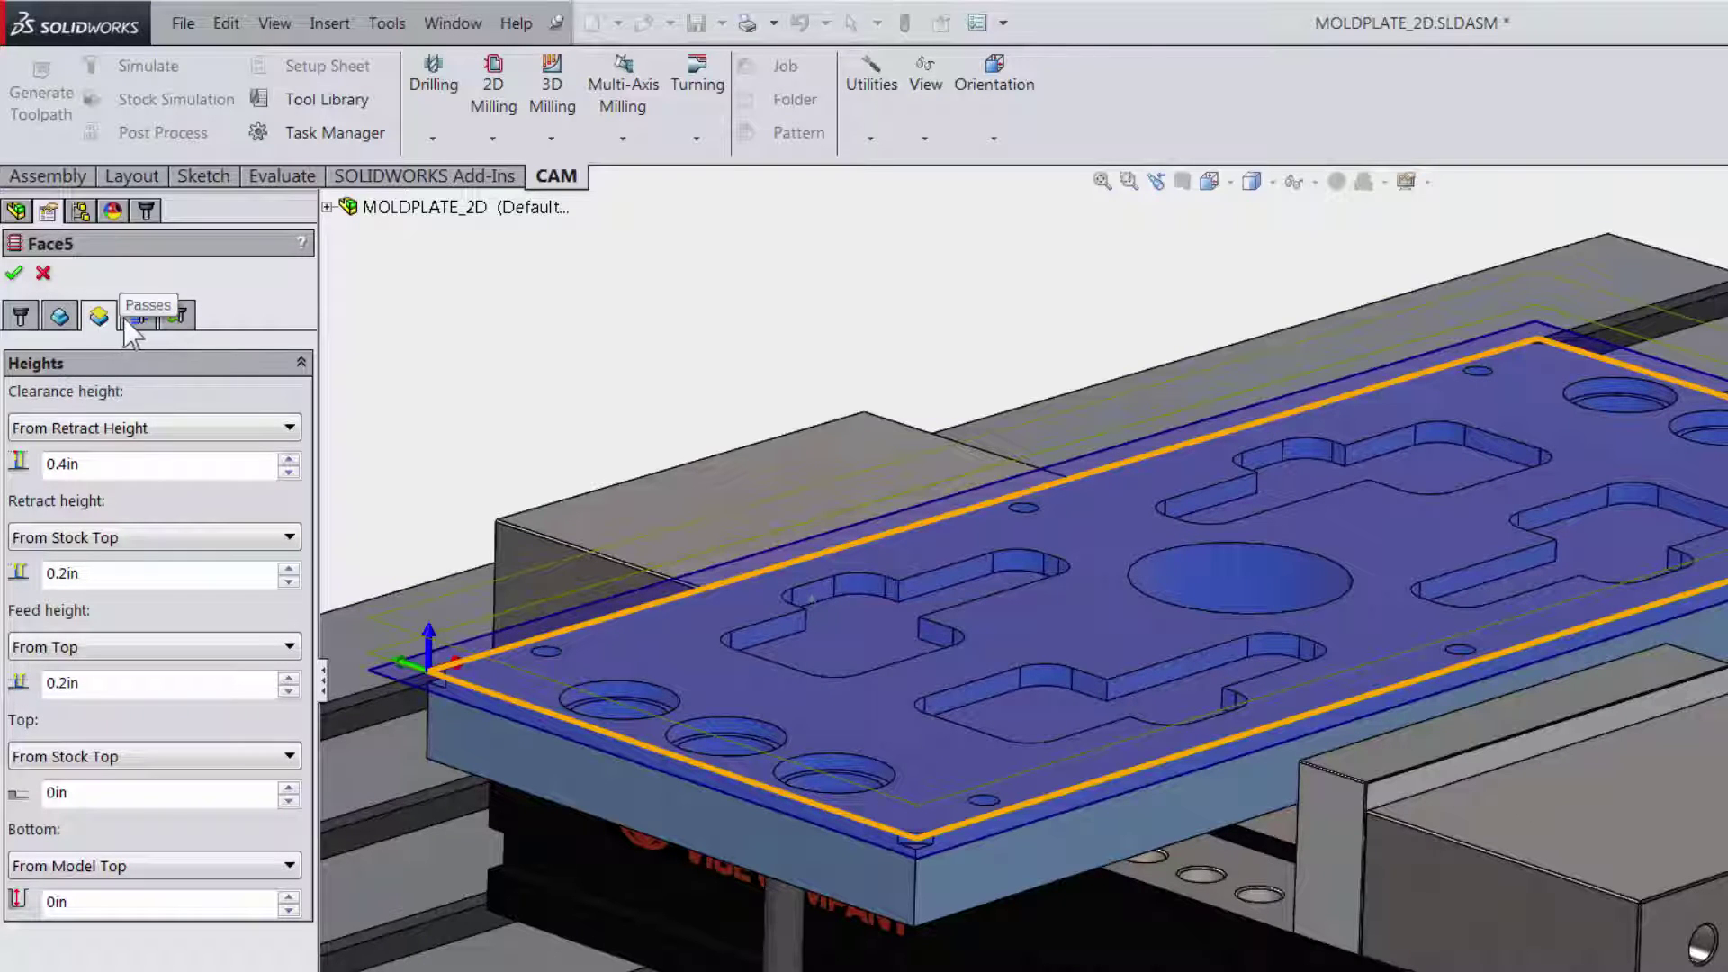
left_click(138, 319)
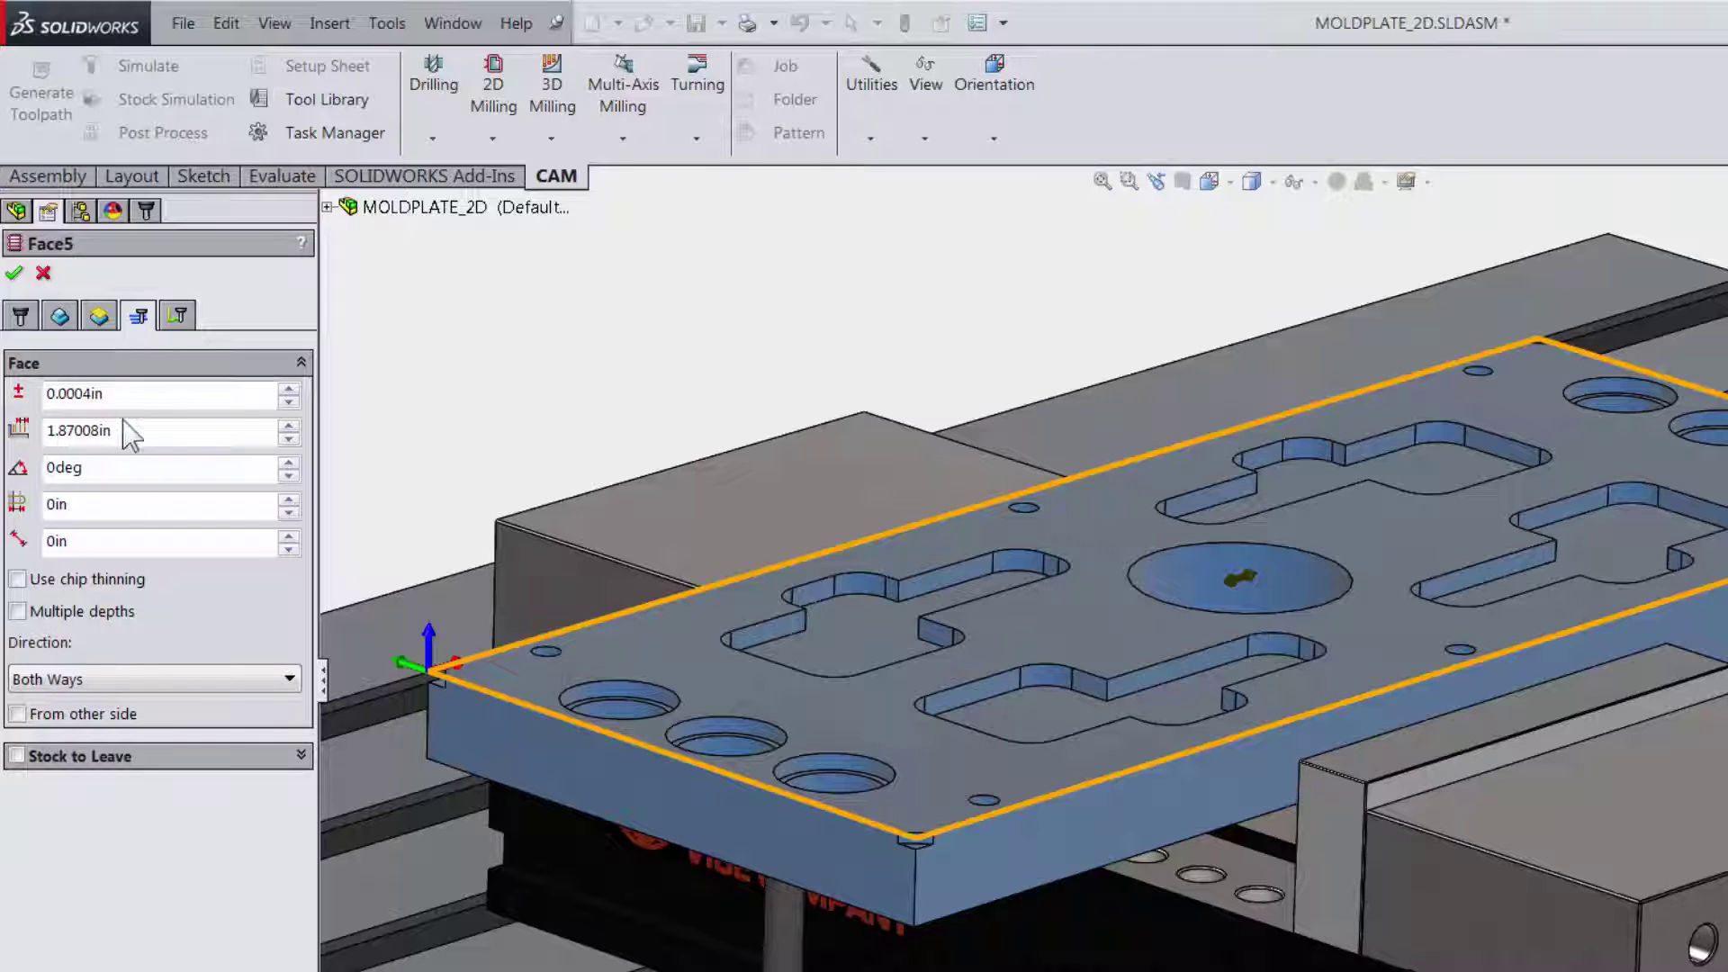
mouse_move(117, 431)
left_mouse_down()
mouse_move(28, 435)
mouse_move(17, 469)
left_mouse_up()
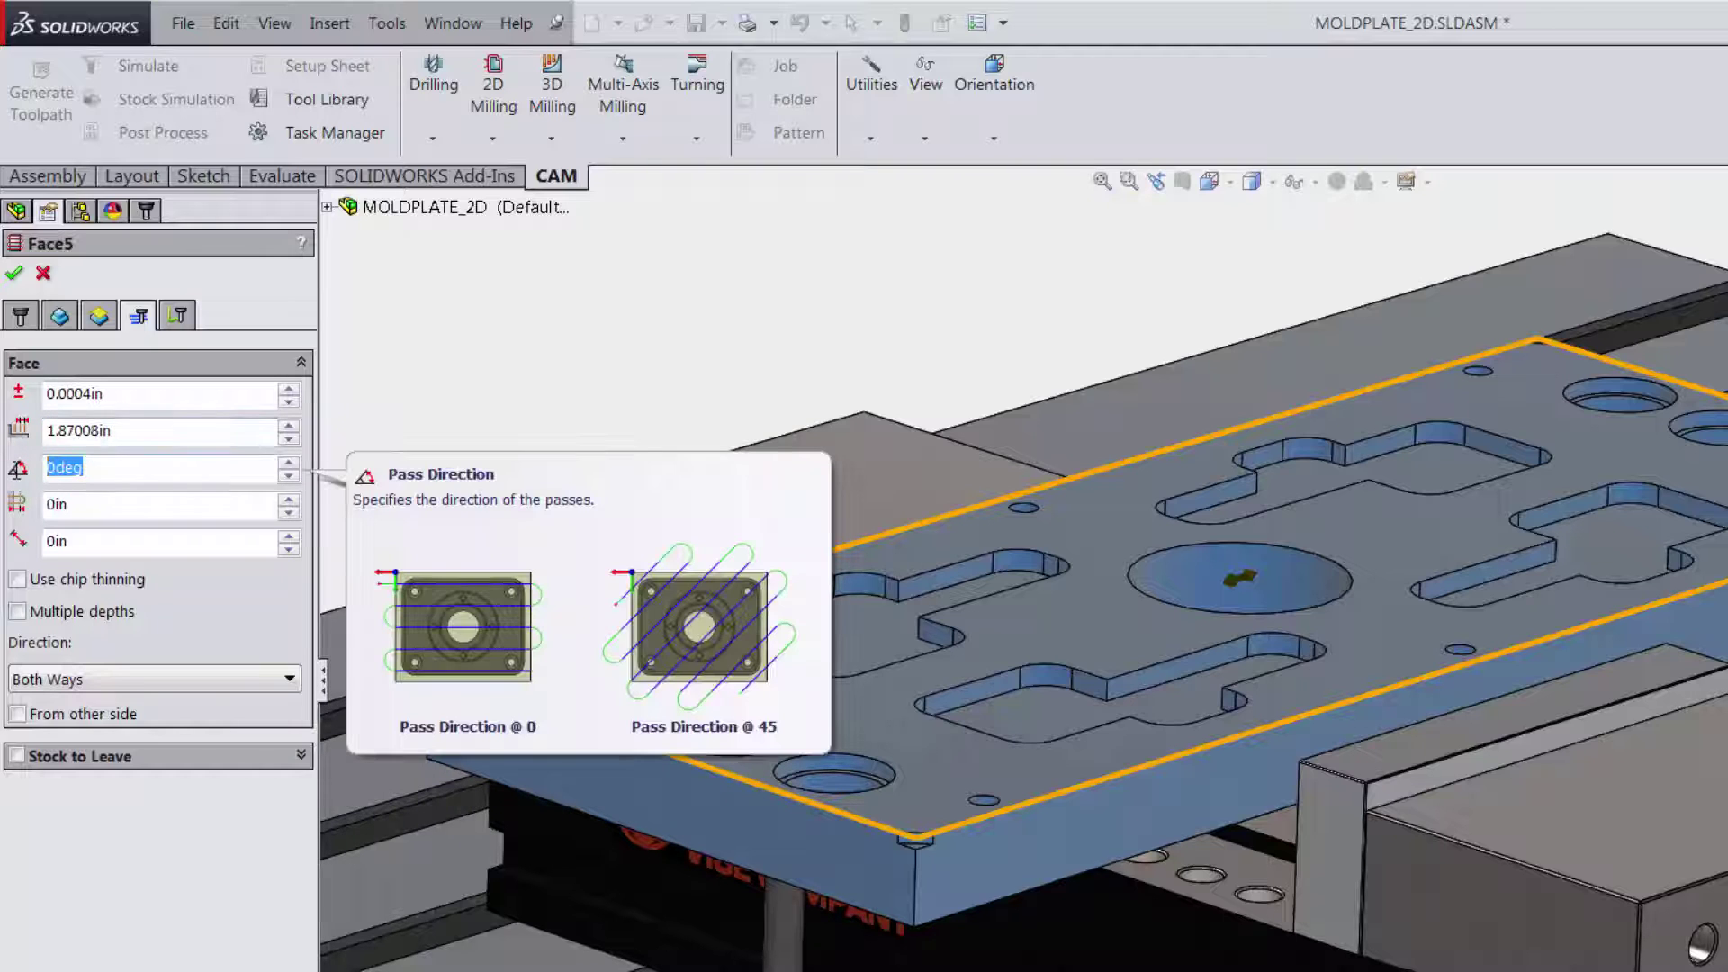
left_click(84, 505)
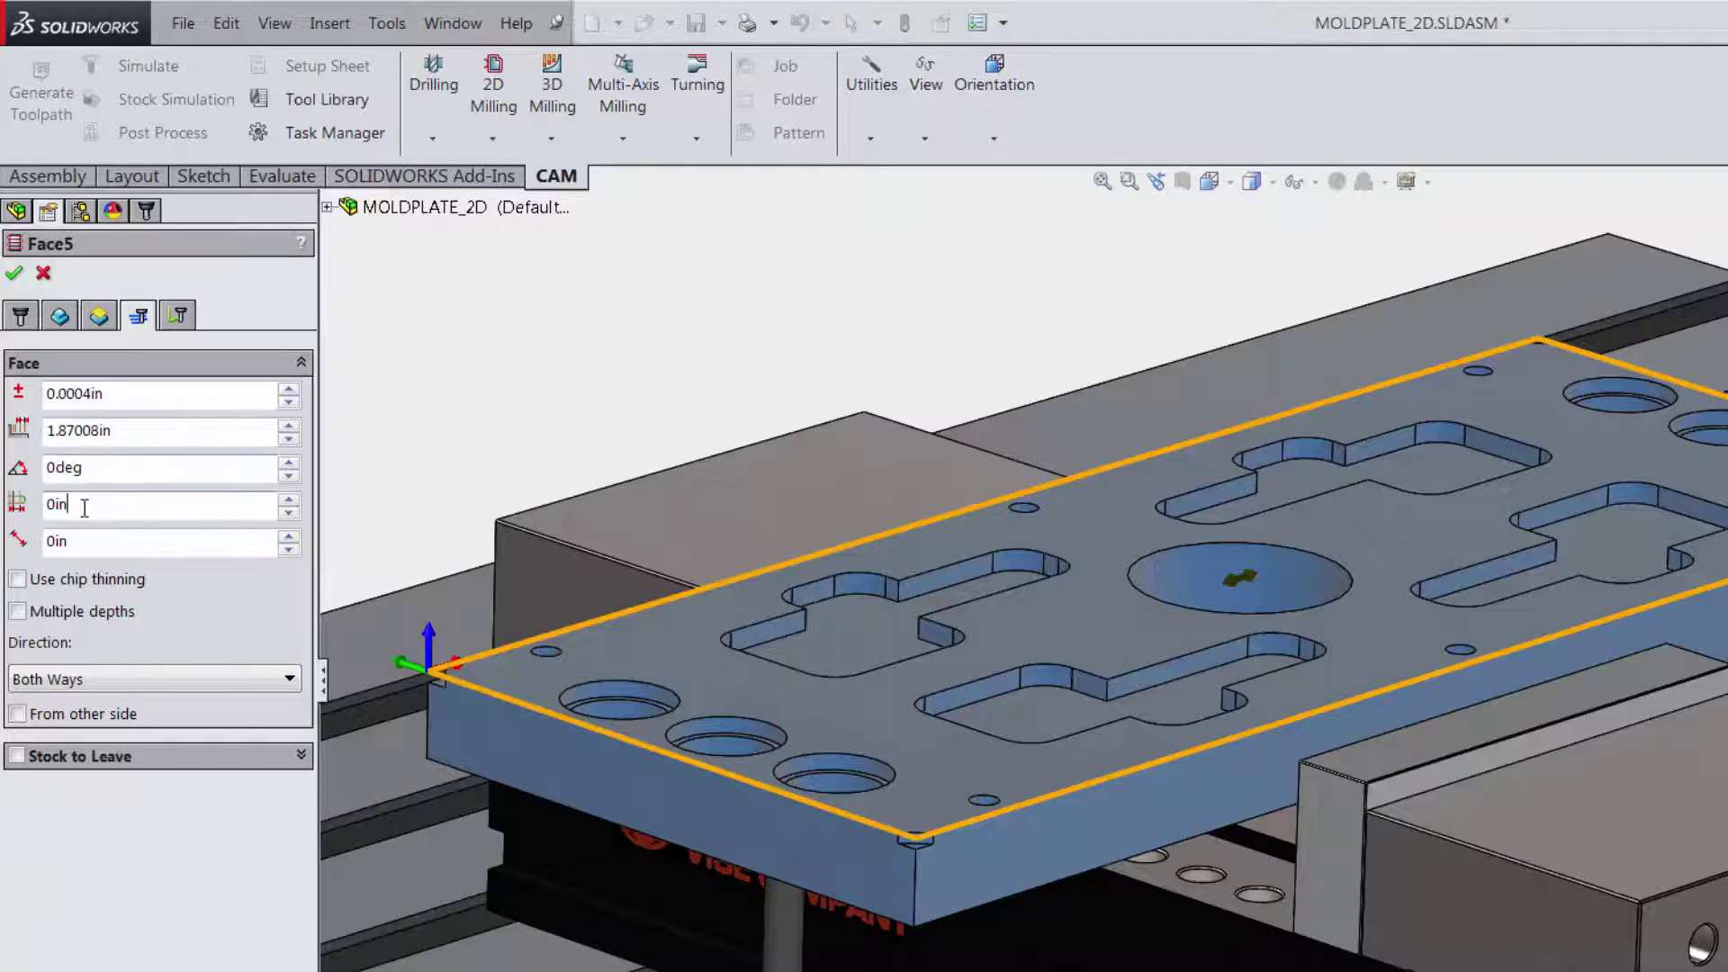
left_click_drag(83, 505, 20, 521)
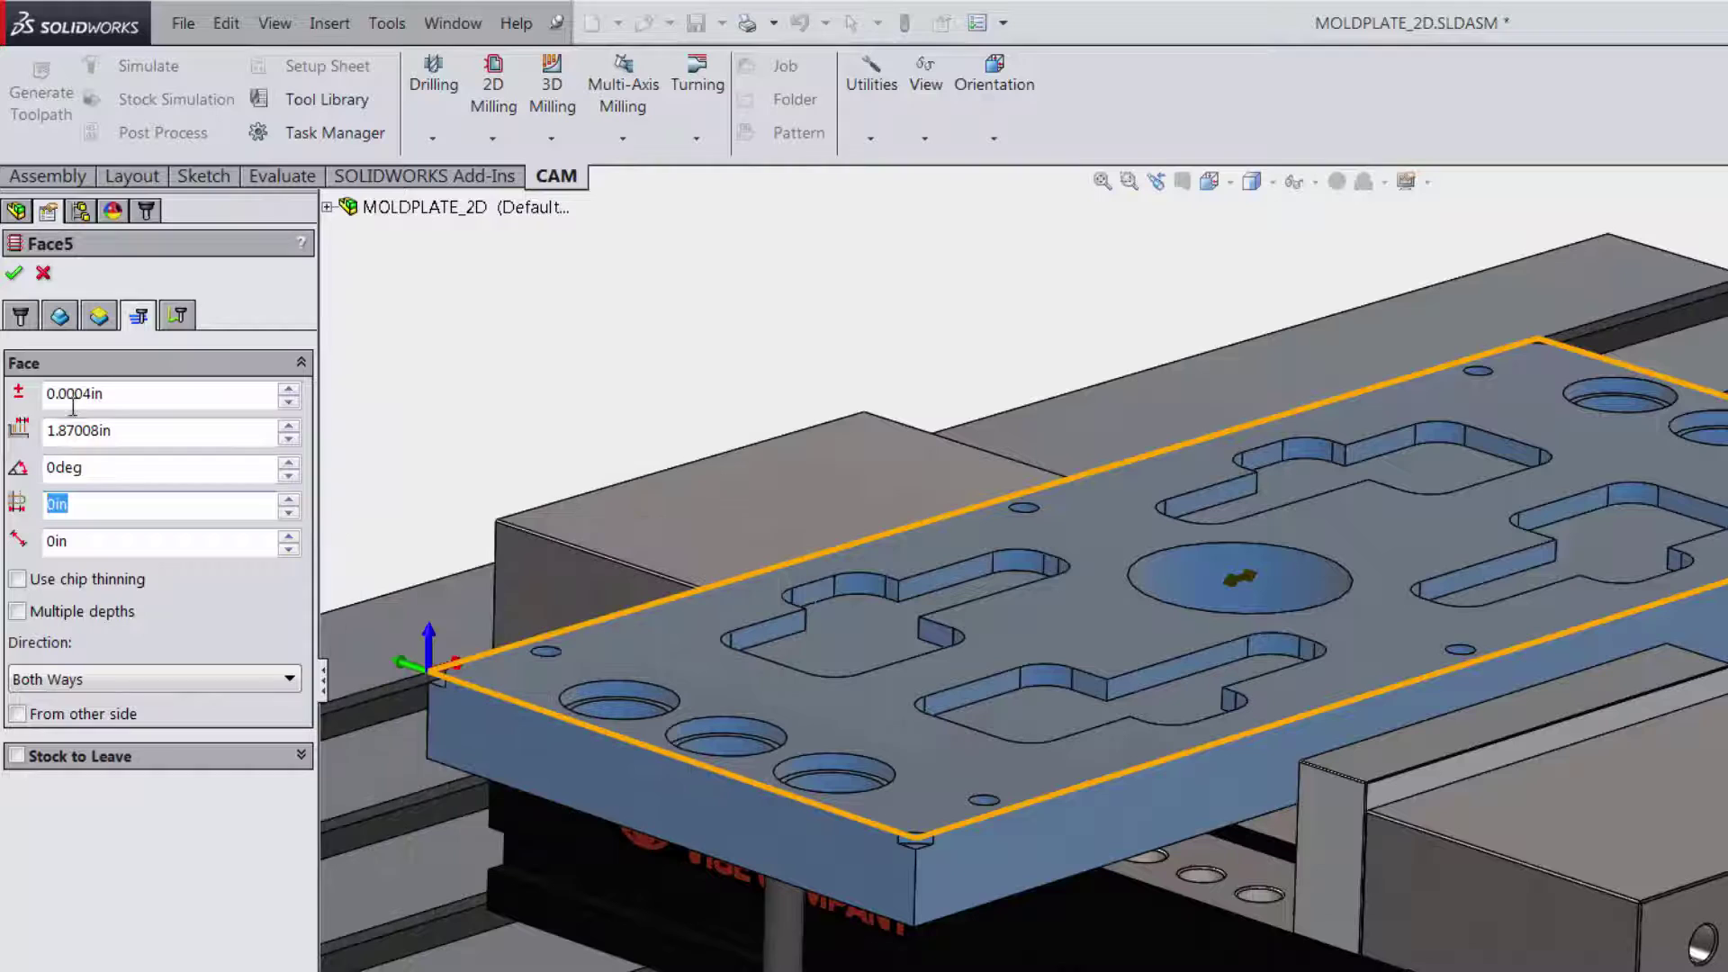
Review Face5's linking settings, accept the operation, and simulate the face mill toolpath.
left_click(176, 318)
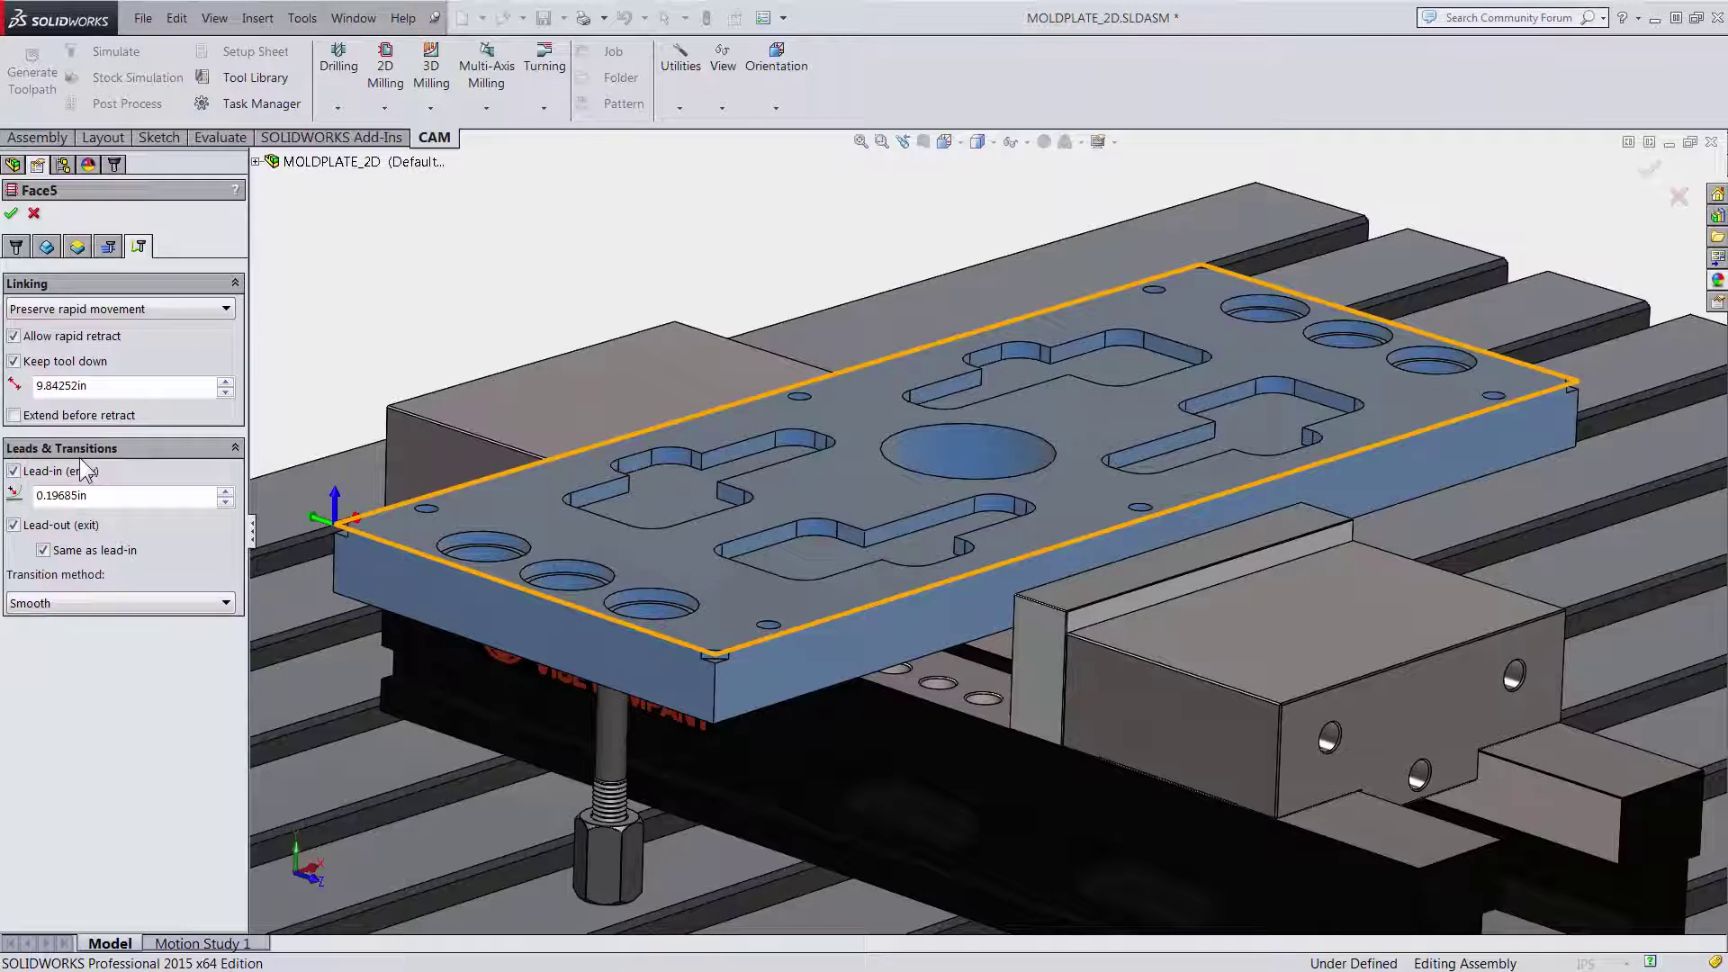
left_click(11, 216)
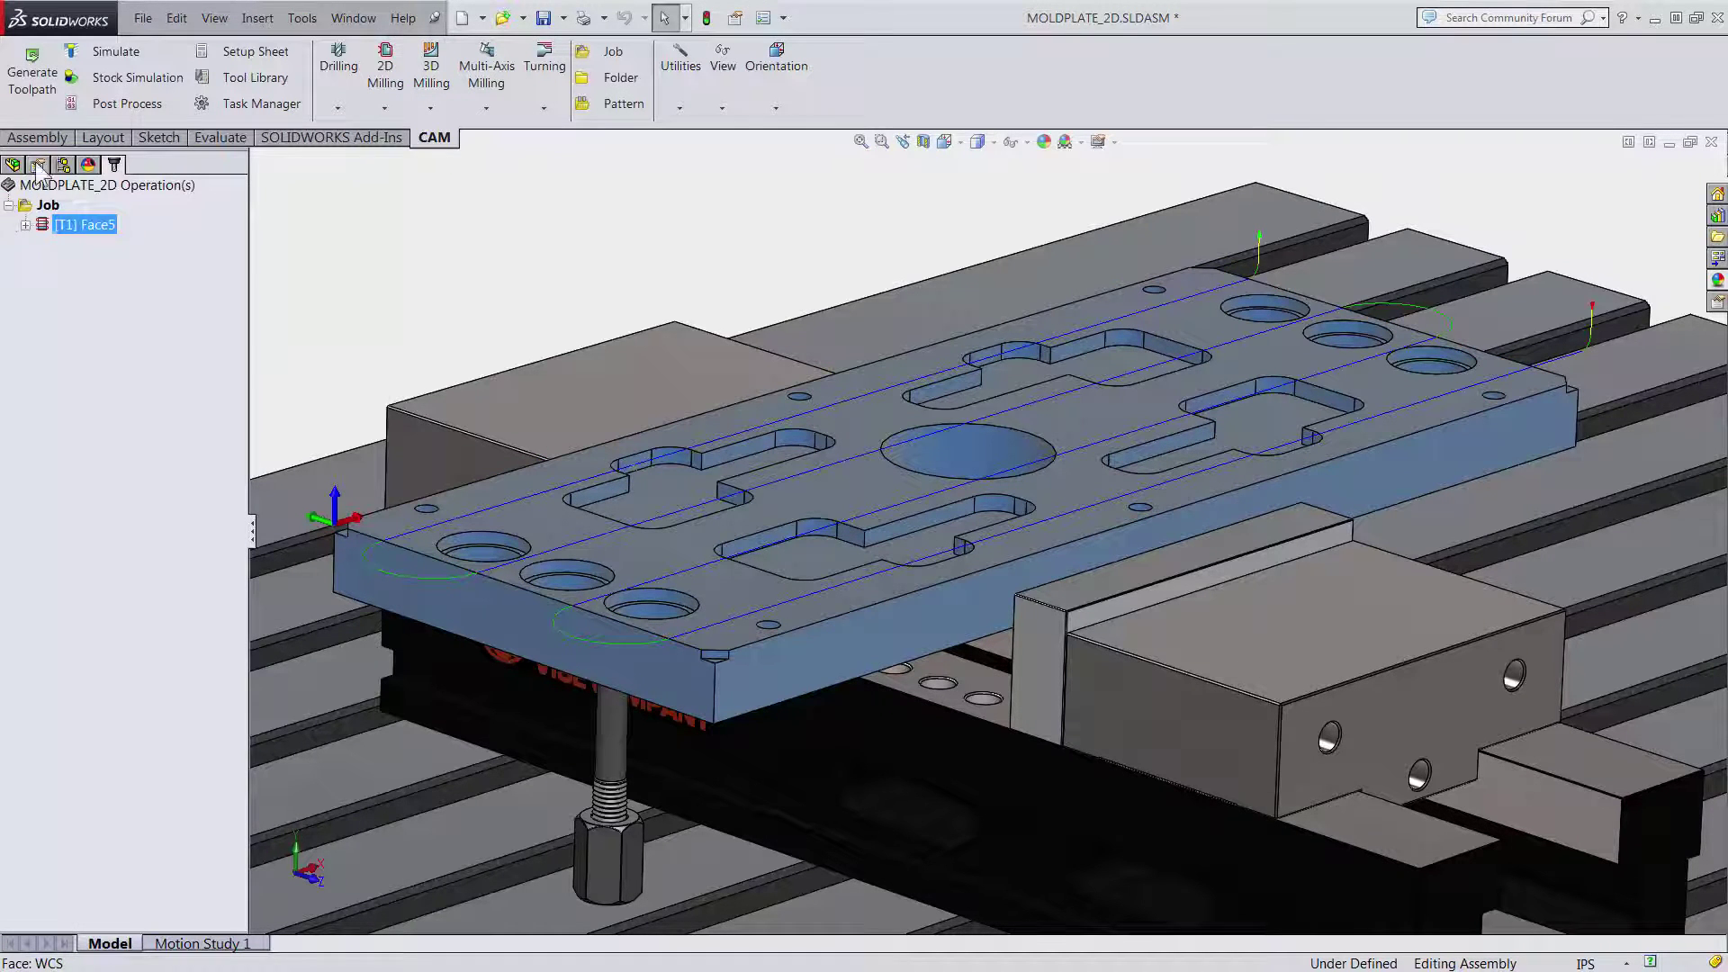
left_click(108, 54)
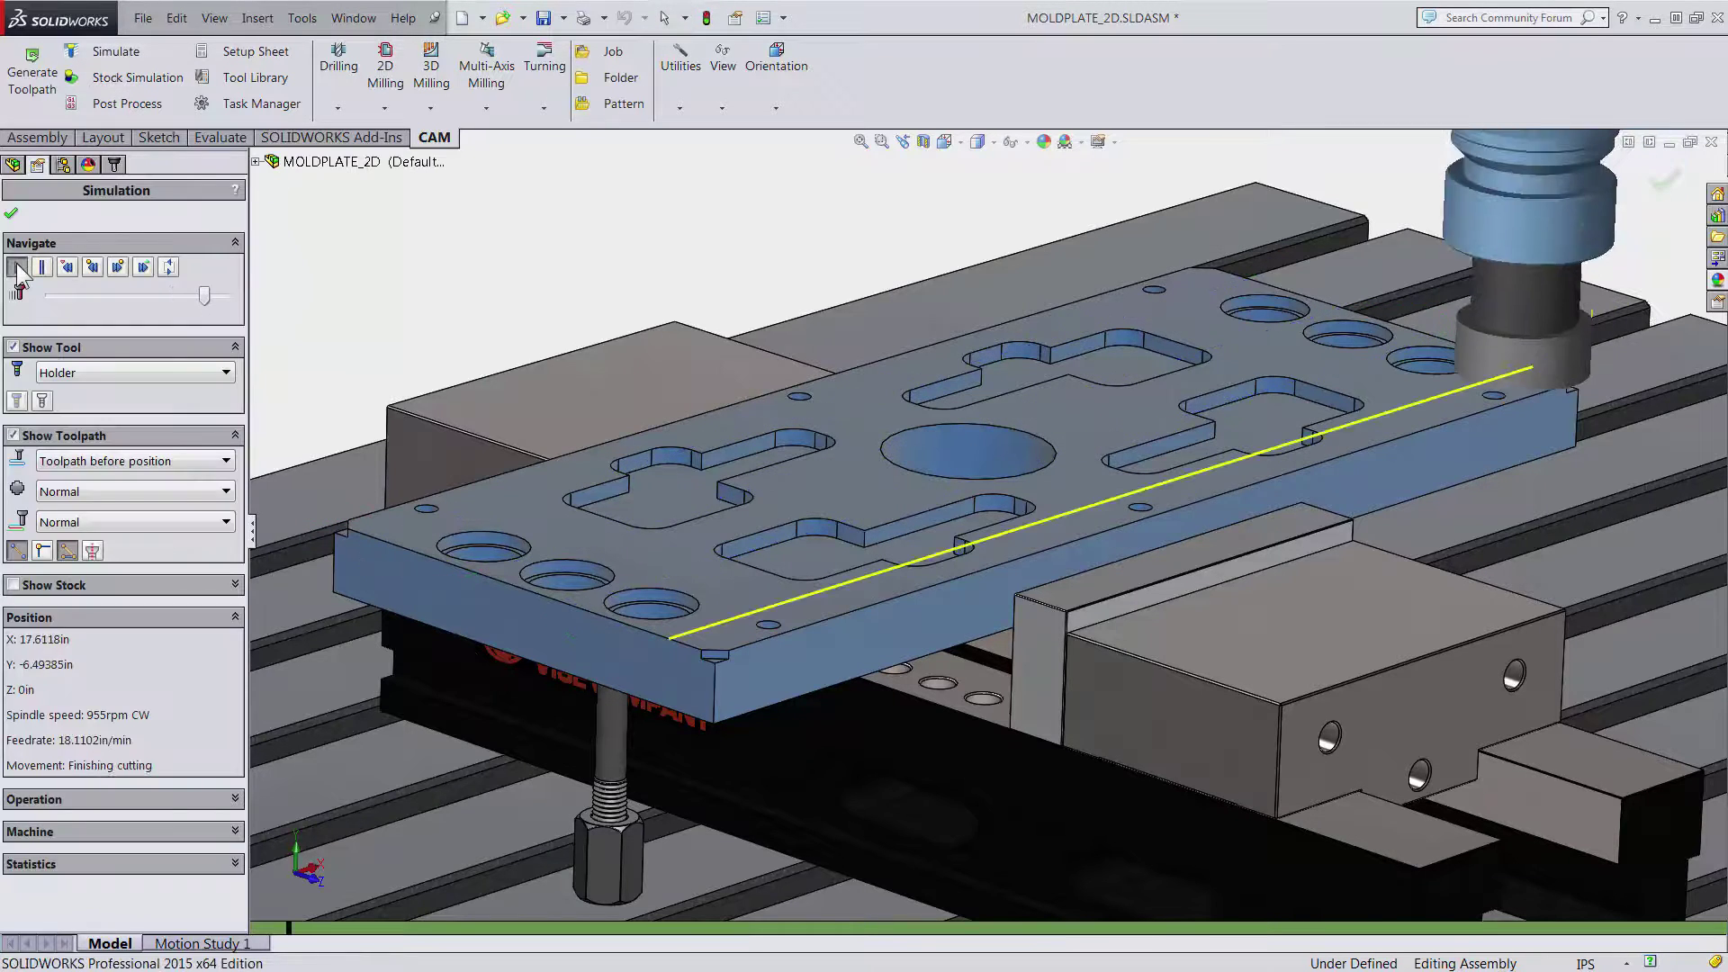